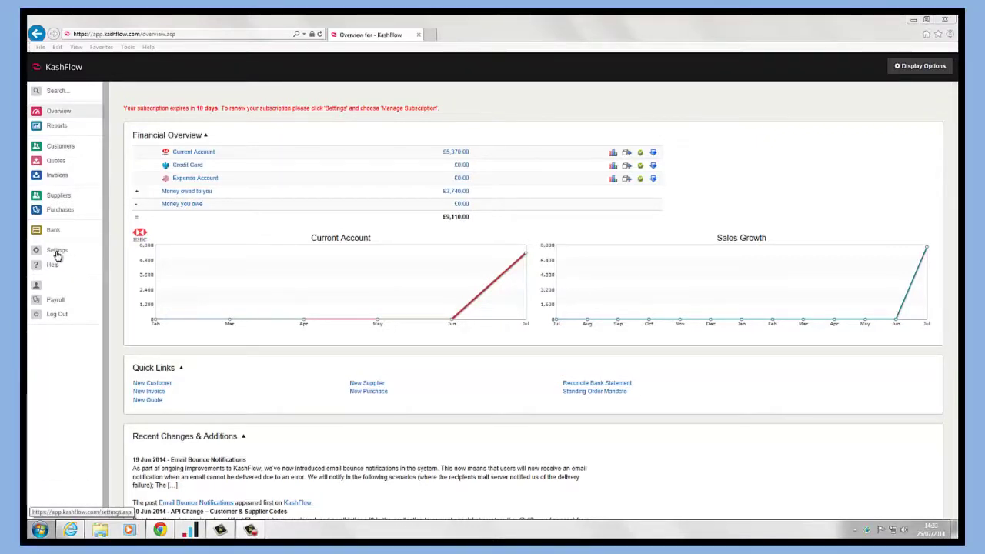
- Open Settings and bring up the CIS Options under Configuration Settings
left_click(57, 252)
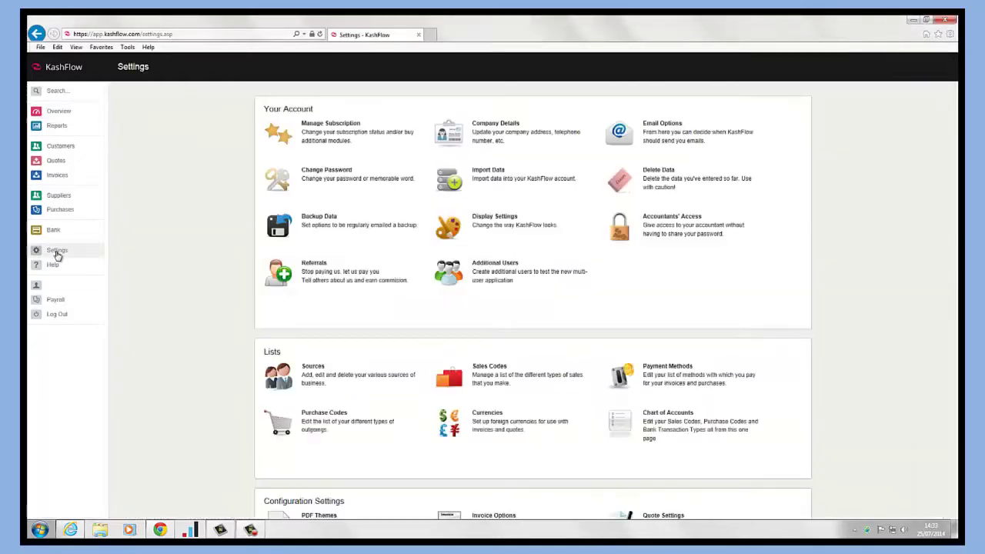
scroll(273, 387, "down", 3)
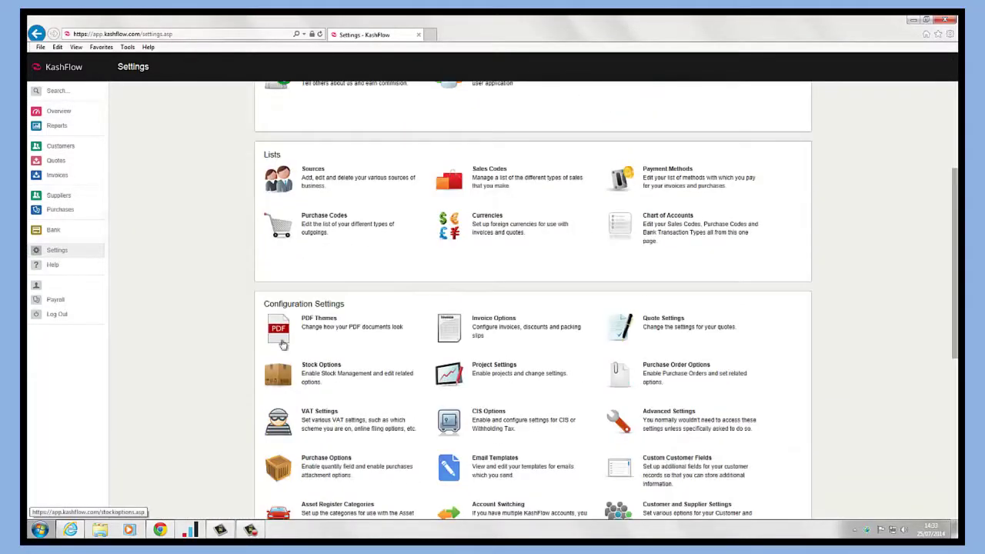
scroll(443, 348, "down", 2)
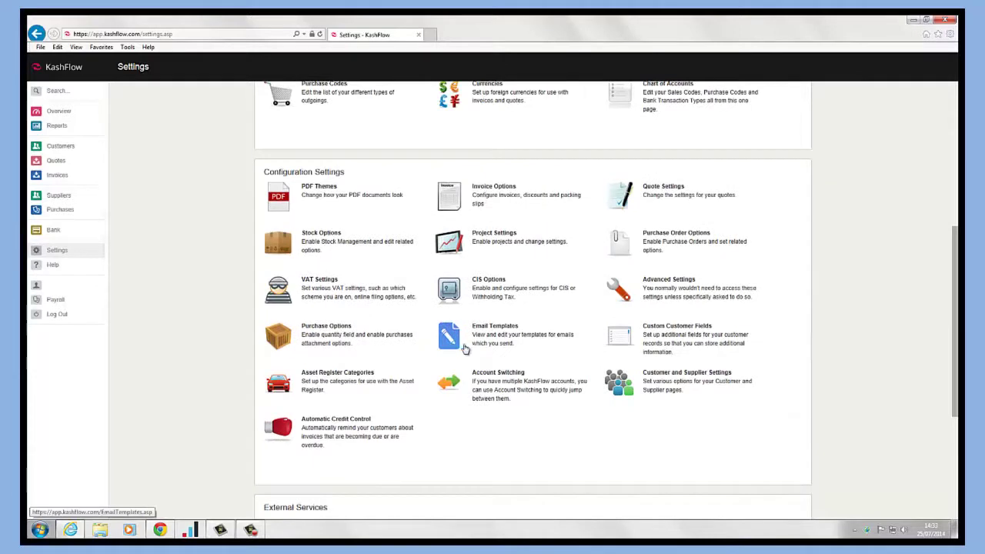
left_click(492, 297)
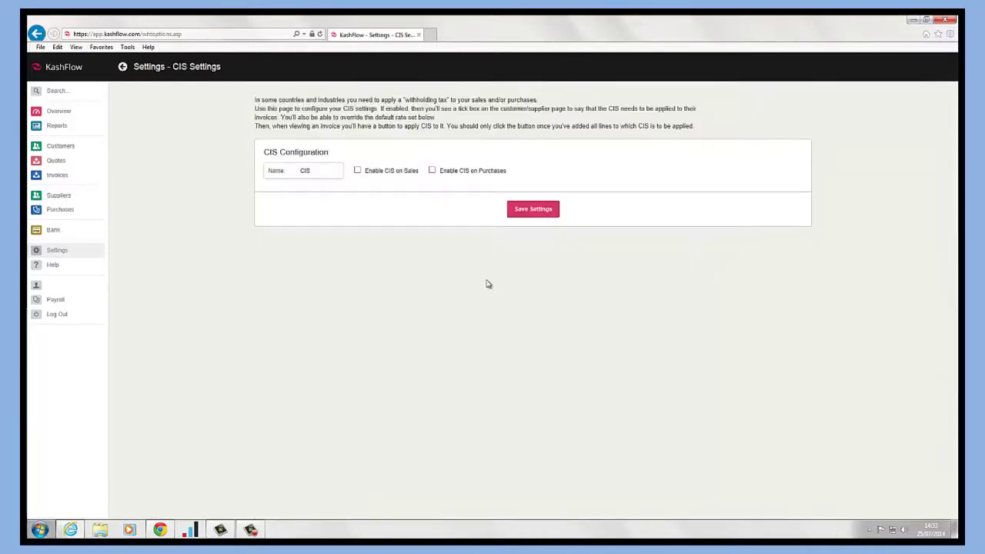
- Enable CIS on sales and purchases with a 20% default rate, leaving exclusion codes unchanged
left_click(357, 171)
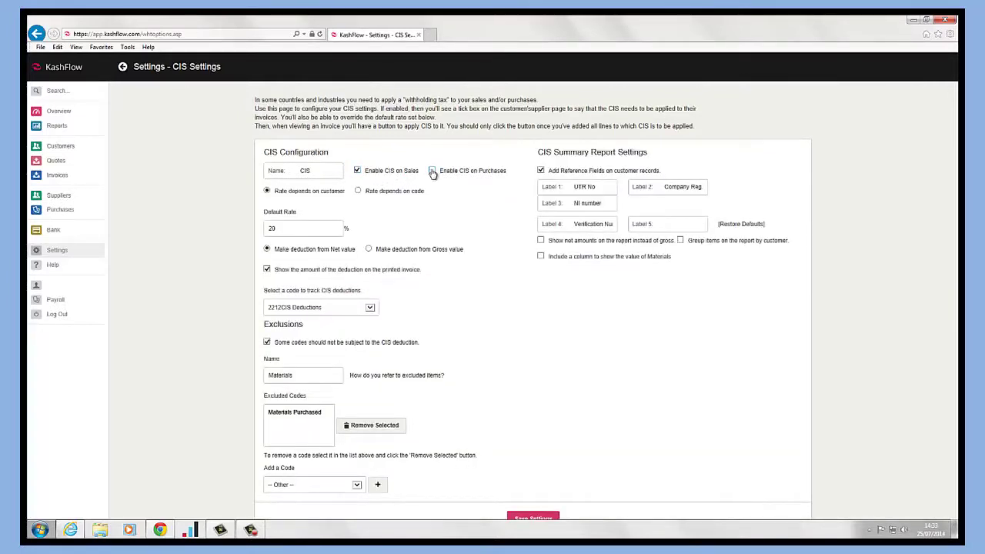
left_click(432, 170)
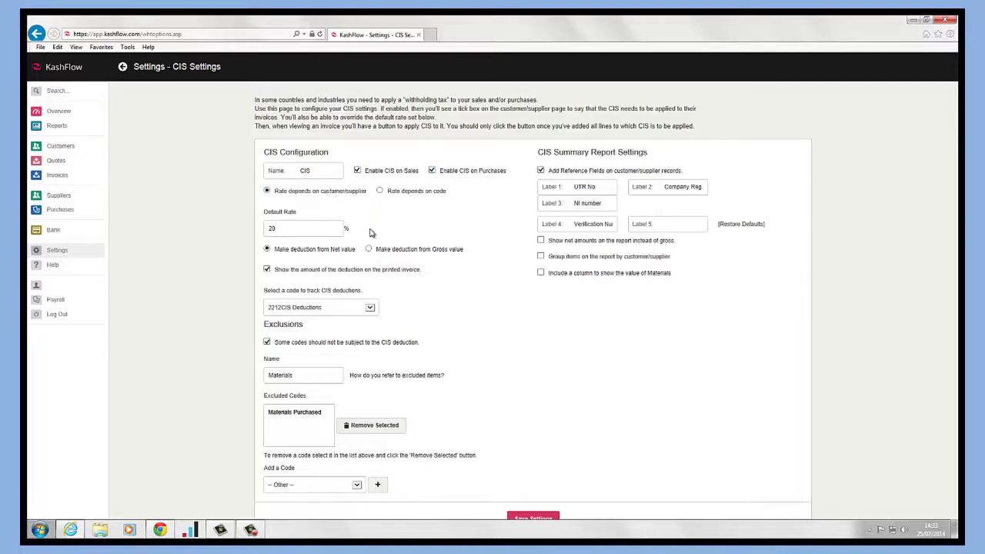
left_click(293, 228)
scroll(312, 325, "down", 1)
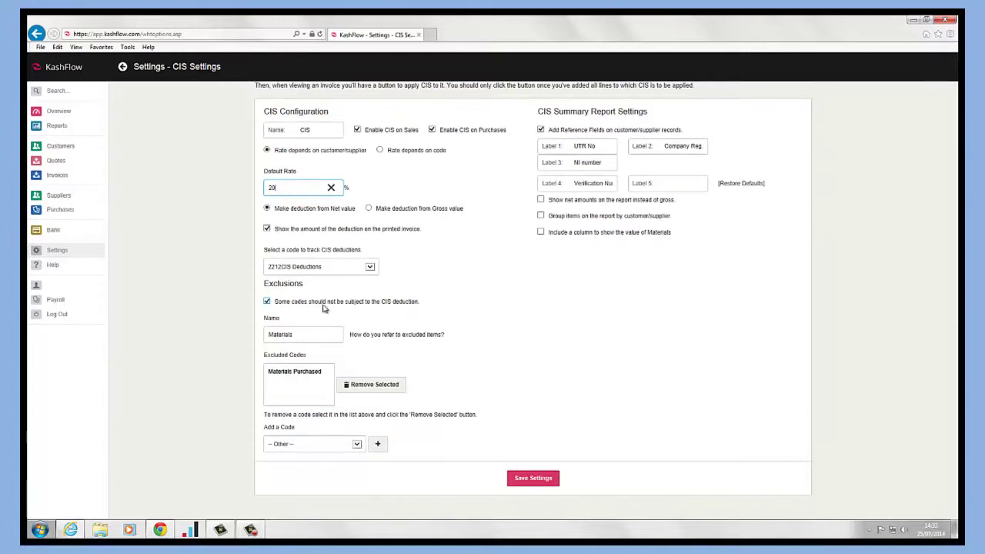
left_click(358, 448)
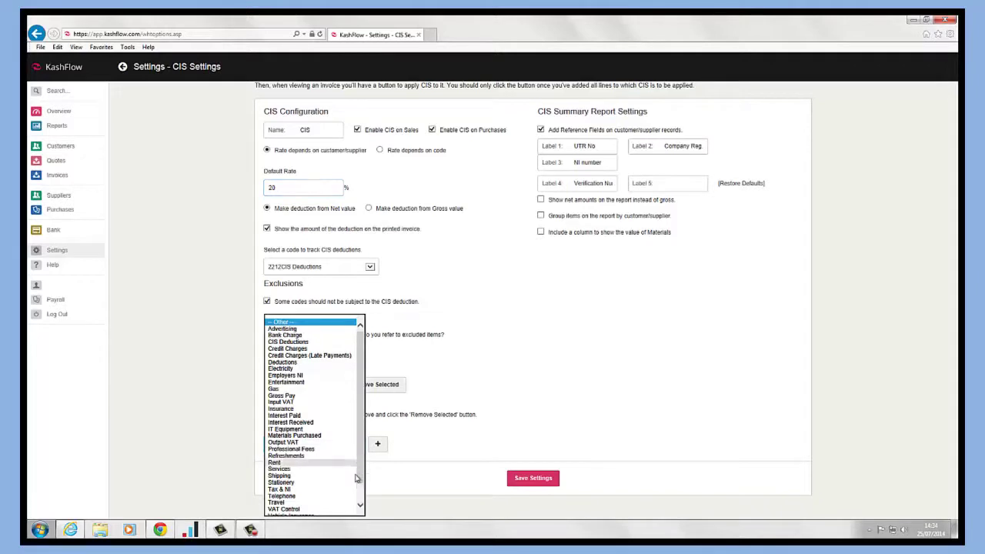
left_click(418, 451)
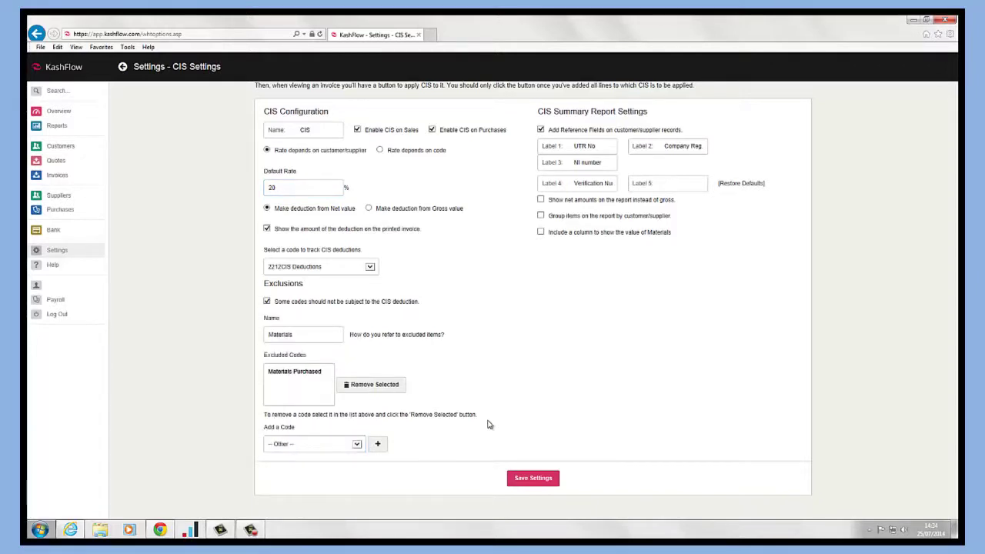
scroll(674, 320, "up", 1)
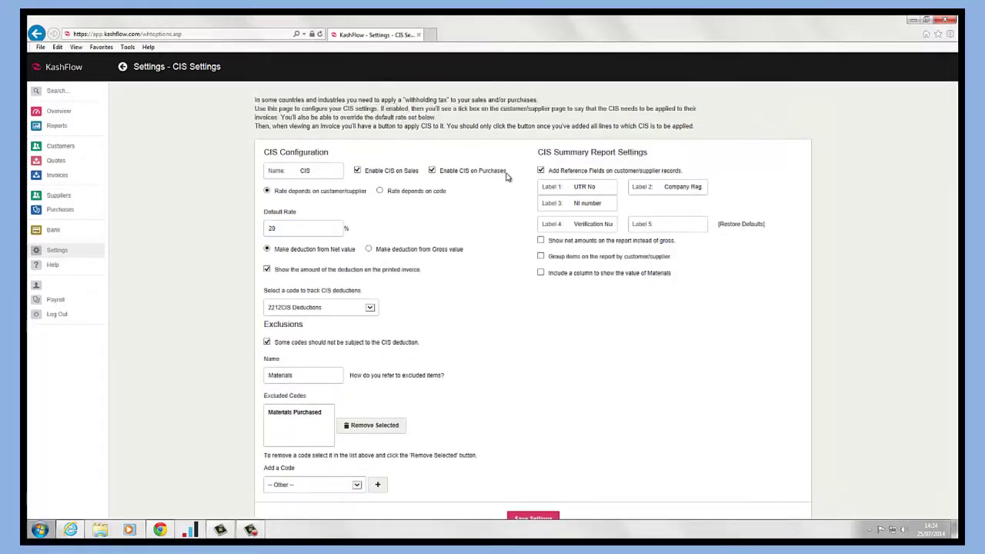
left_click(541, 171)
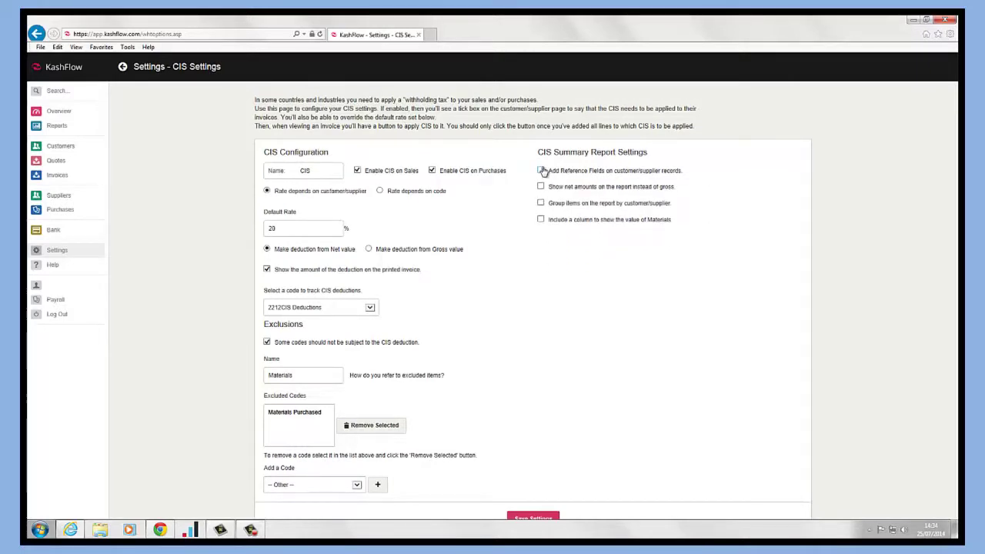
left_click(540, 171)
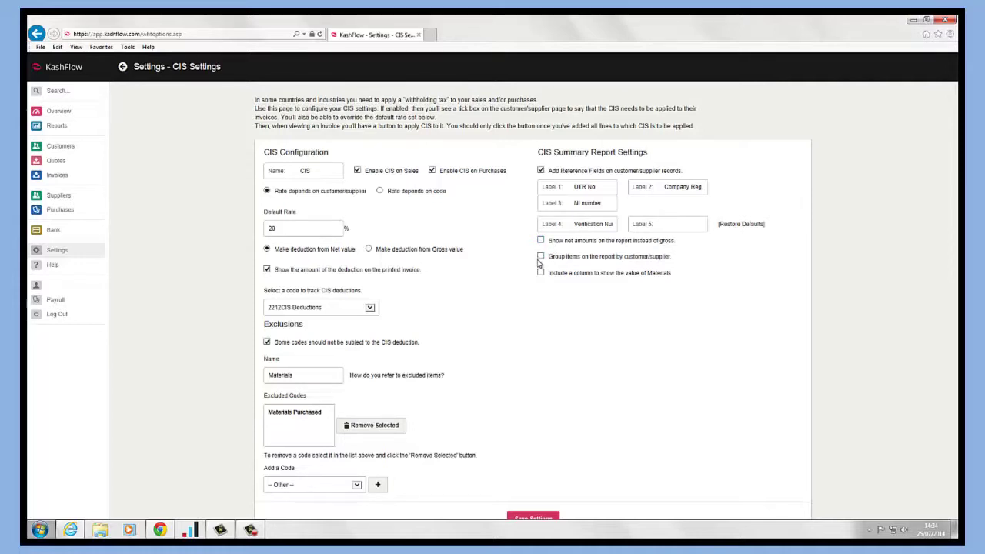
scroll(536, 274, "down", 1)
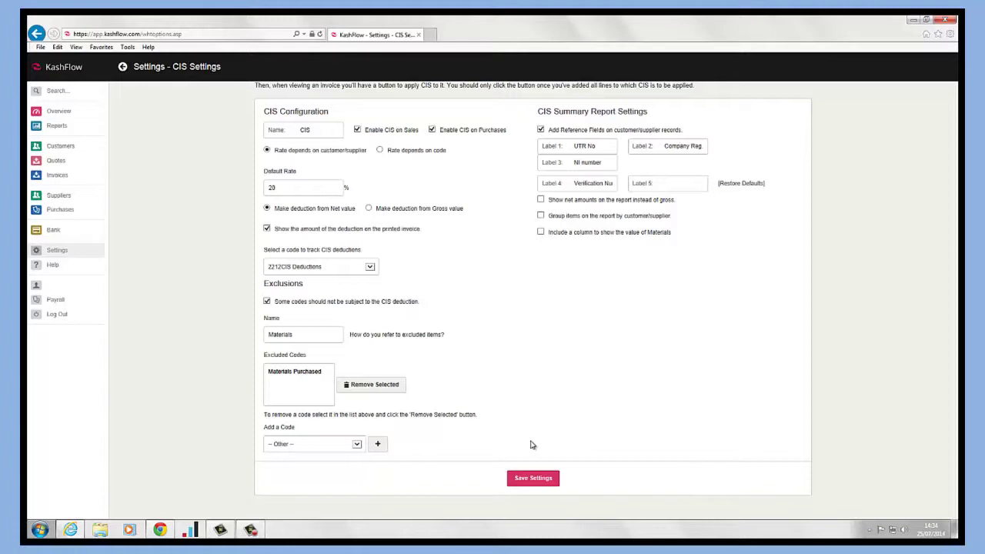
left_click(535, 481)
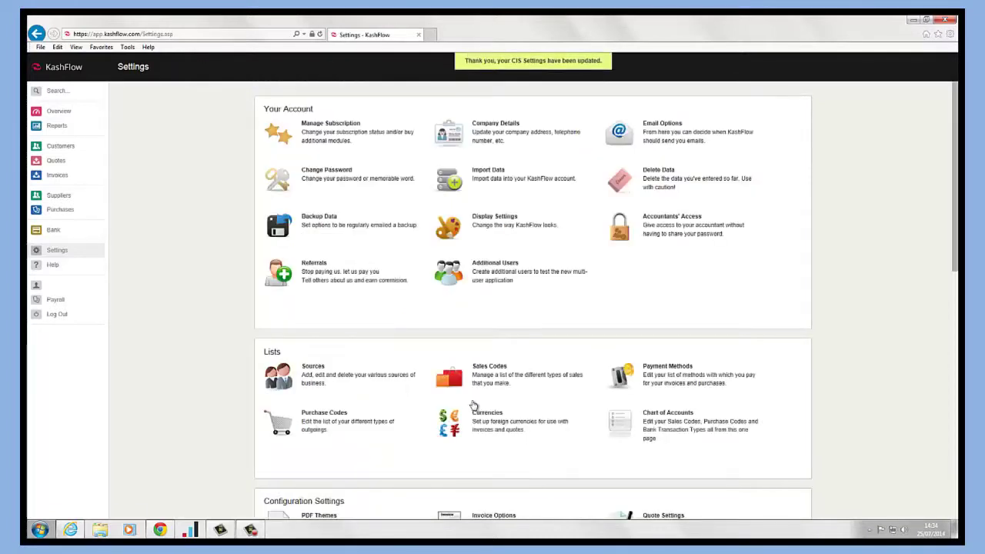
- Apply CIS to Bill and Bob's Warehouse invoices at 20%, then go to Invoices
left_click(54, 150)
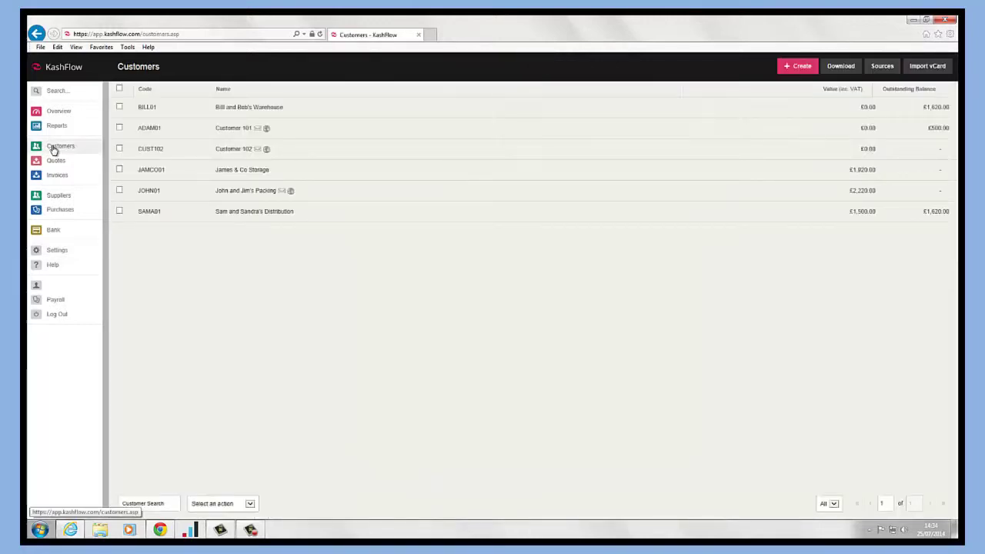
left_click(378, 115)
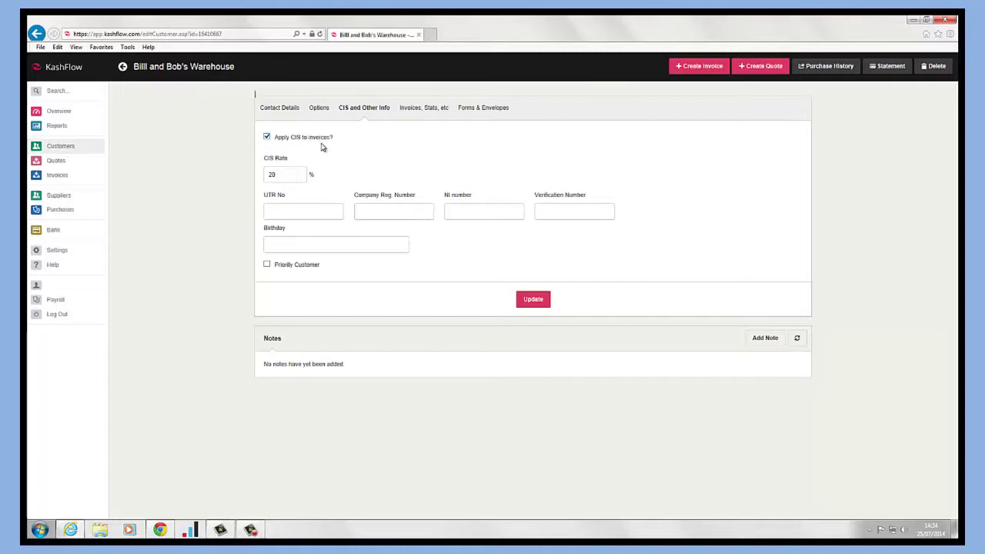
left_click(285, 176)
left_click(301, 211)
left_click(393, 211)
left_click(454, 211)
left_click(548, 213)
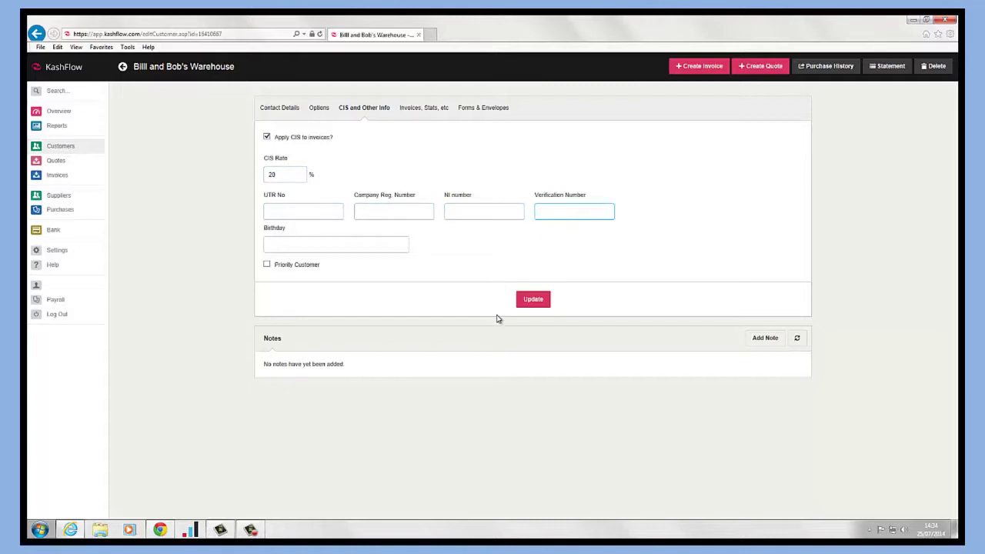
left_click(527, 302)
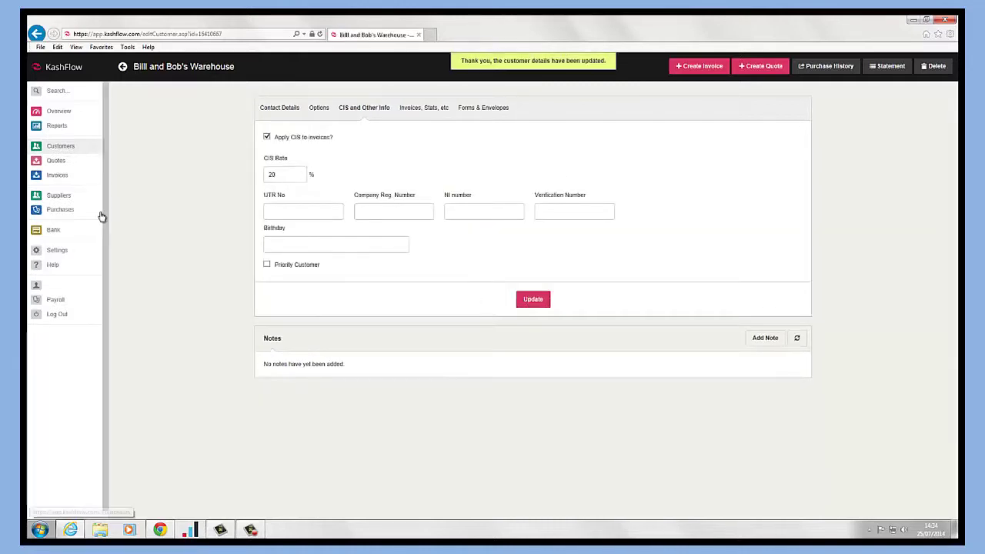
left_click(57, 177)
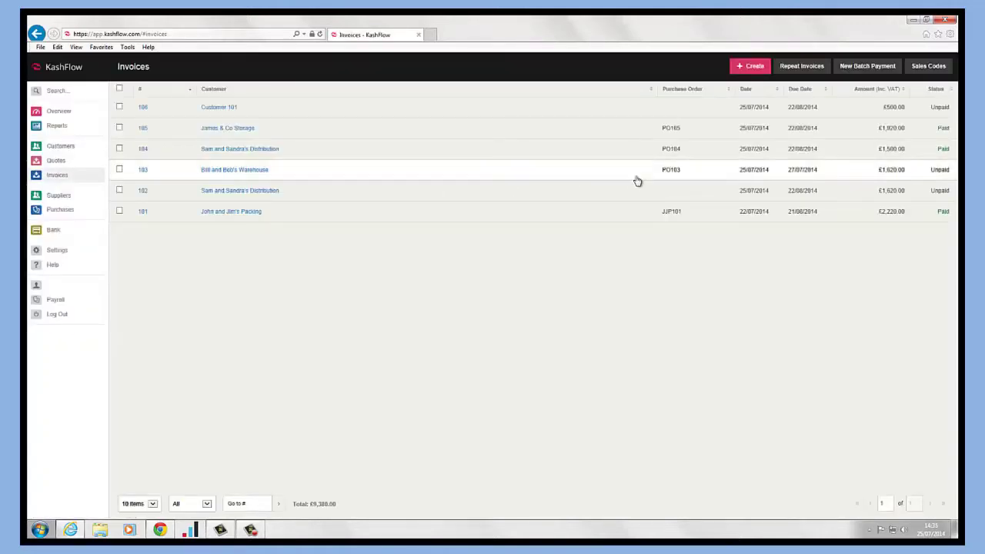
- Create invoice 107 with 2 Full Days Training at 500 and save it
left_click(752, 69)
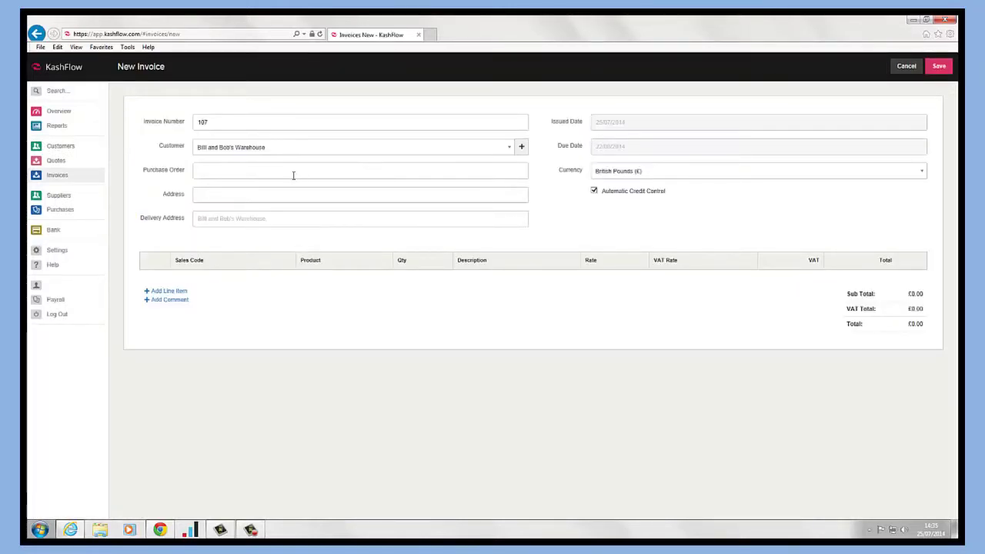
left_click(182, 293)
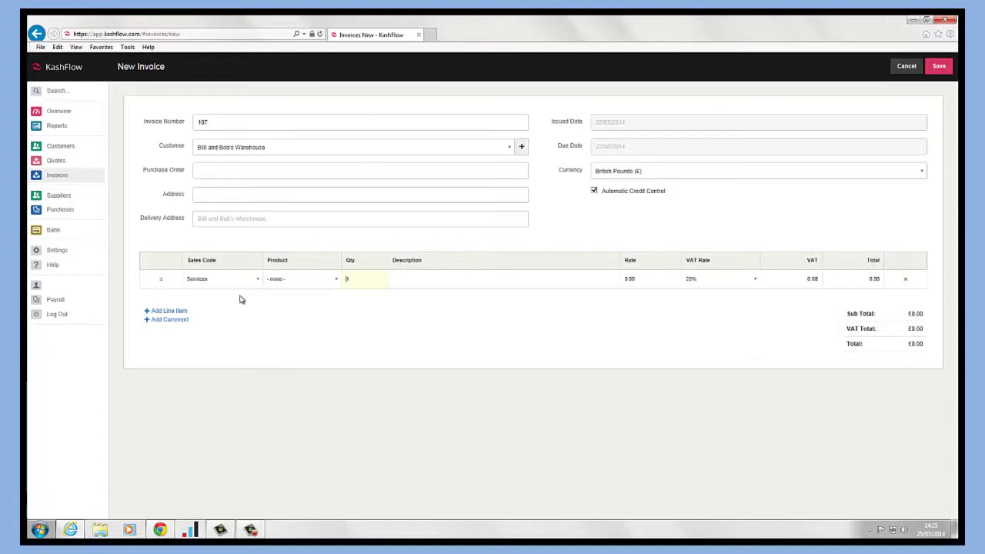
left_click(337, 281)
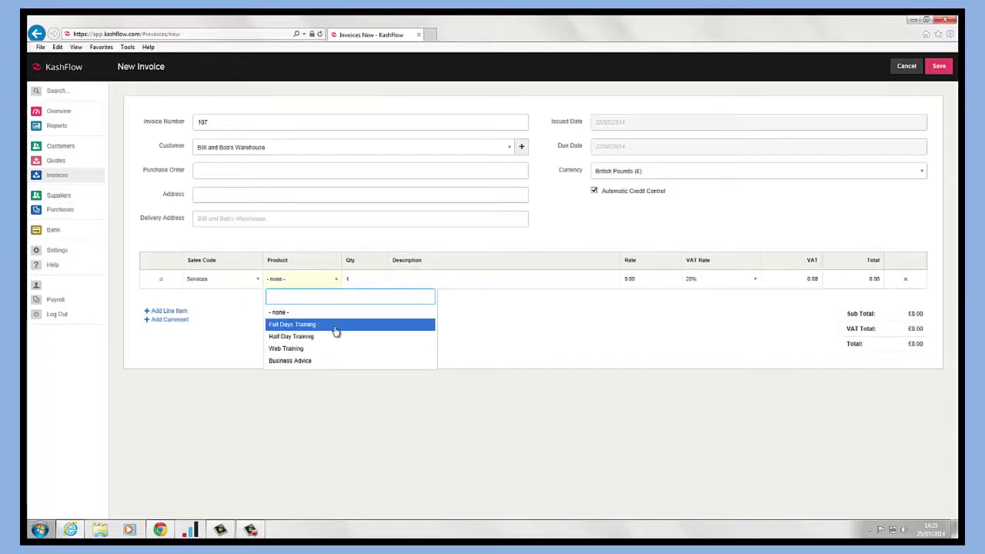
left_click(335, 321)
double_click(396, 277)
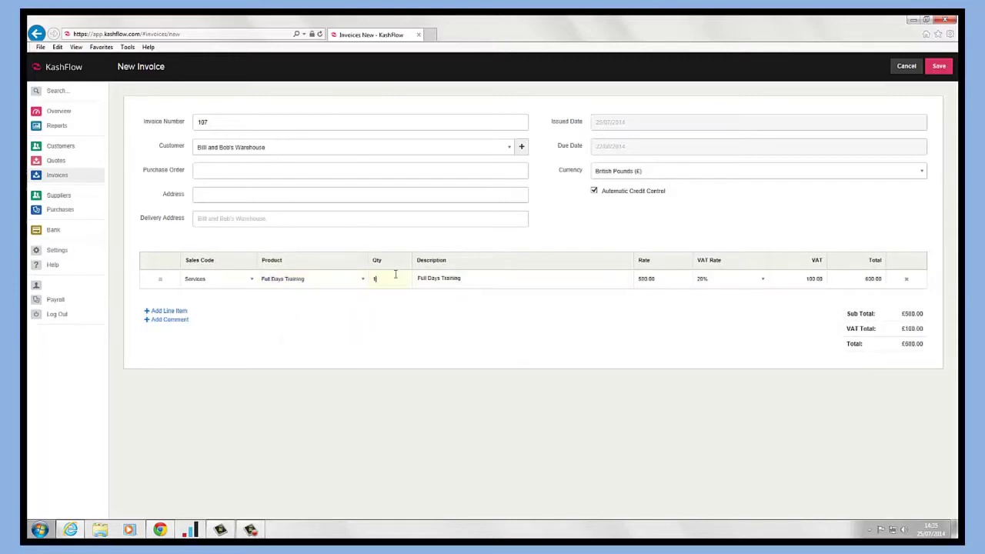
type("2")
key("Tab")
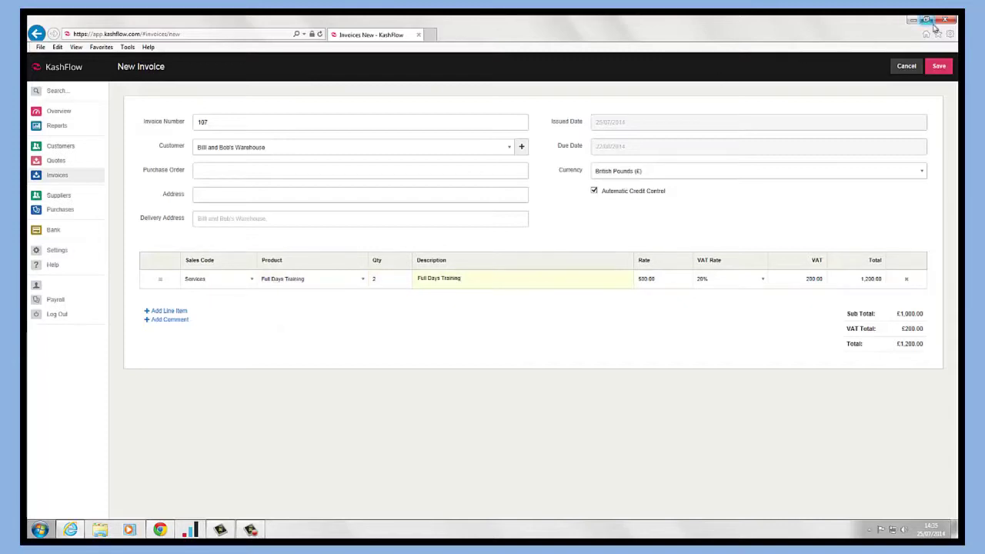
left_click(939, 67)
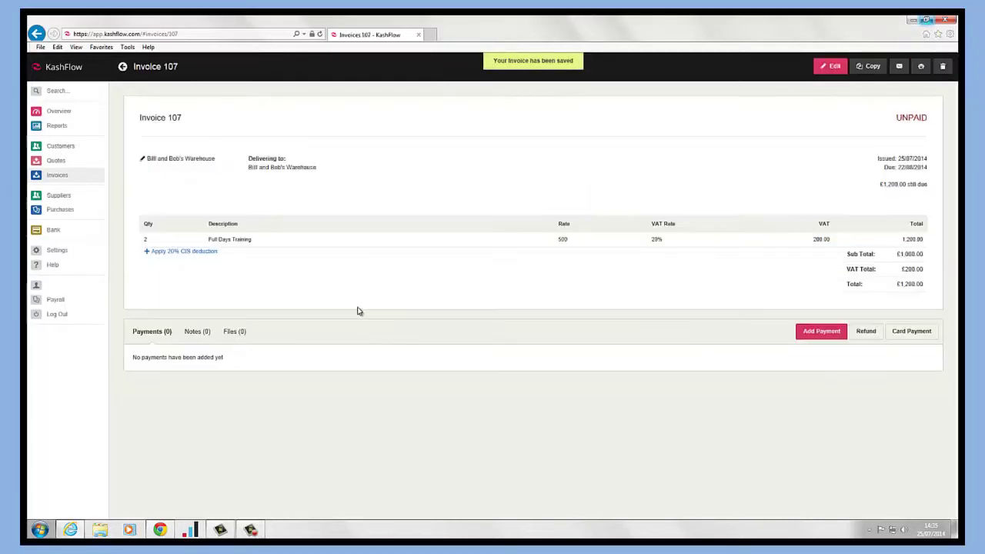
- Apply the 20% CIS deduction to invoice 107, reducing it to £1,000
left_click(159, 259)
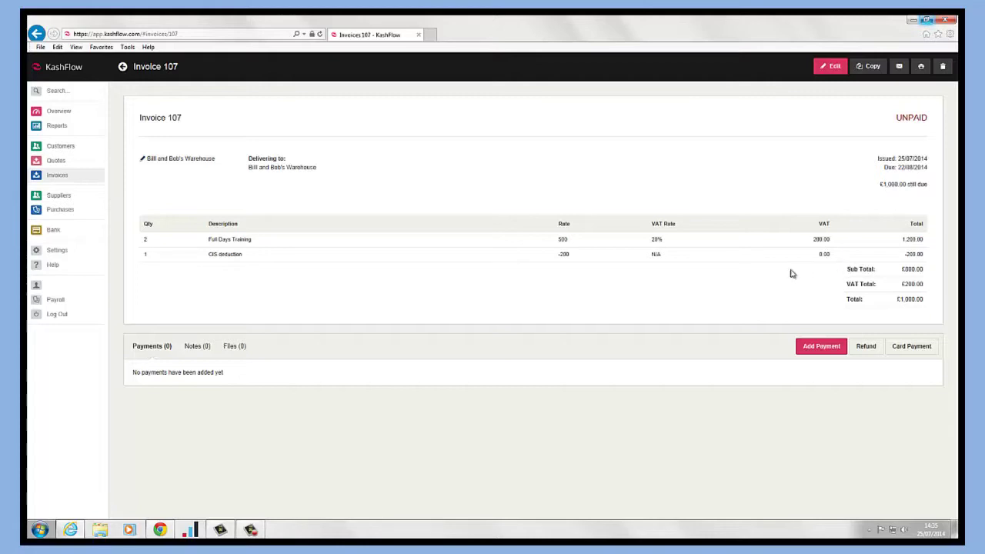
left_click(59, 128)
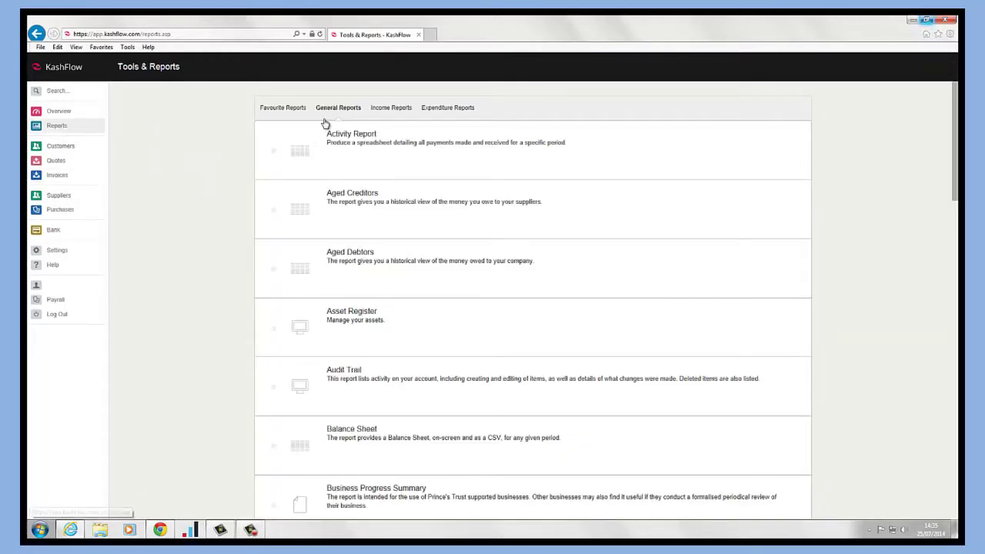
- Open the CIS Summary report from the General Reports list
scroll(374, 201, "down", 5)
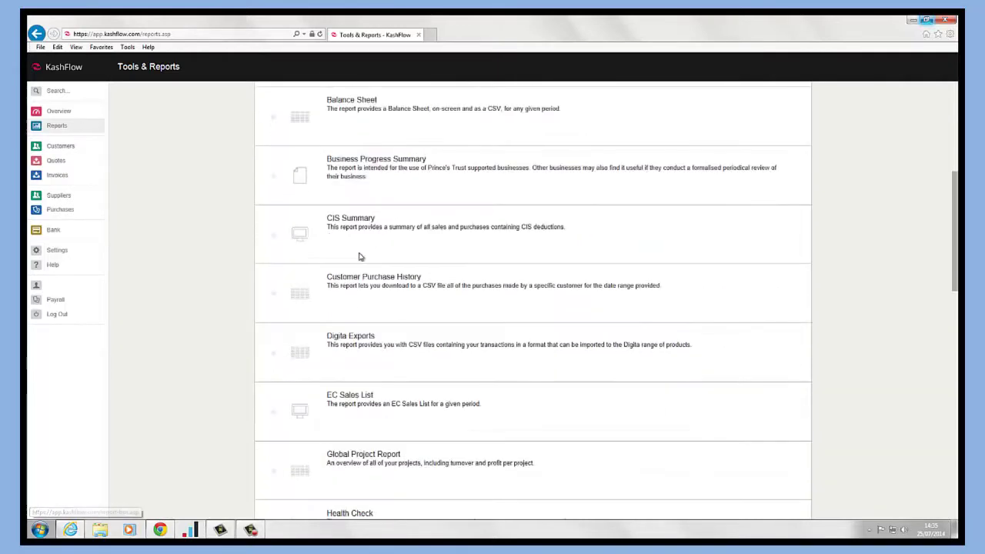
left_click(356, 223)
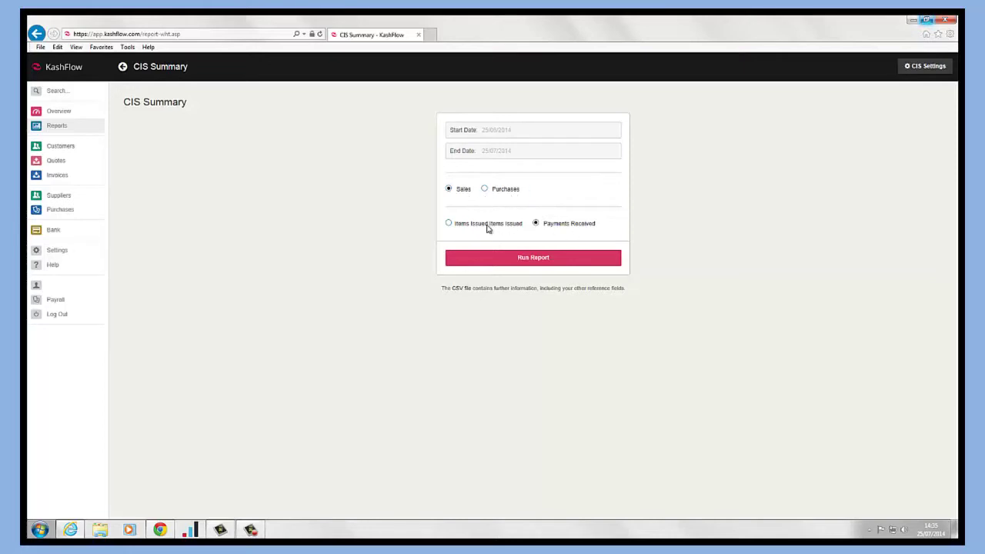
- Run the CIS Summary for items issued, listing invoices 106 and 107, then return to Overview
left_click(449, 223)
left_click(524, 261)
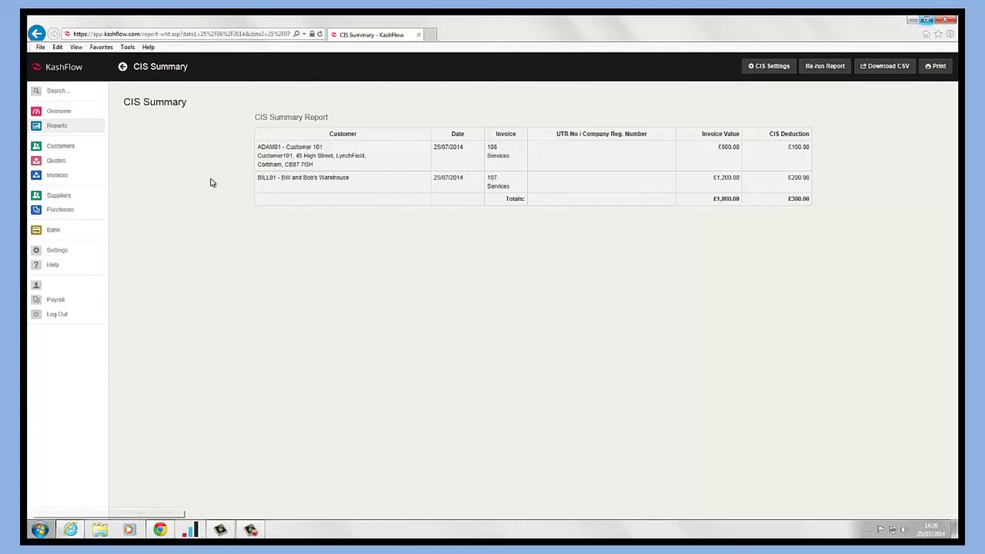
left_click(58, 114)
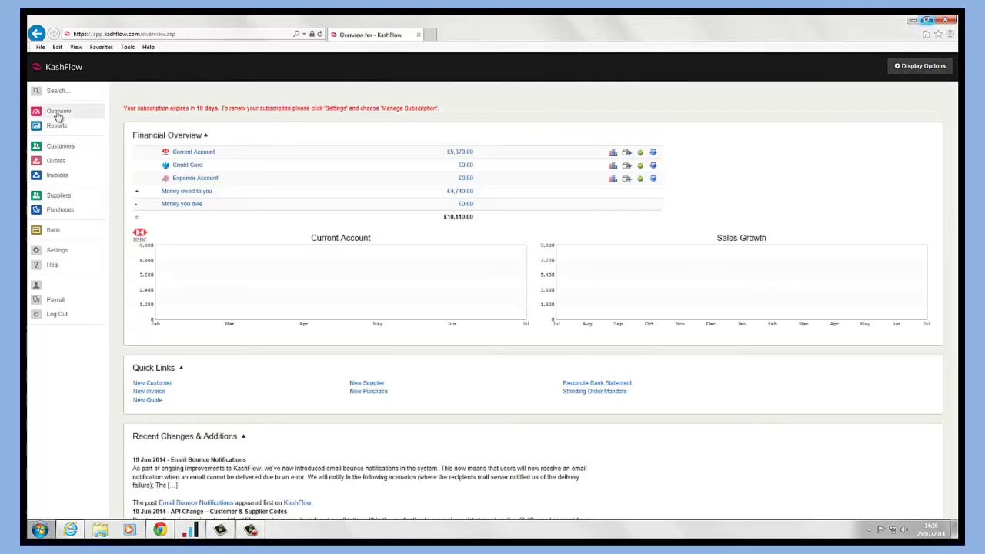